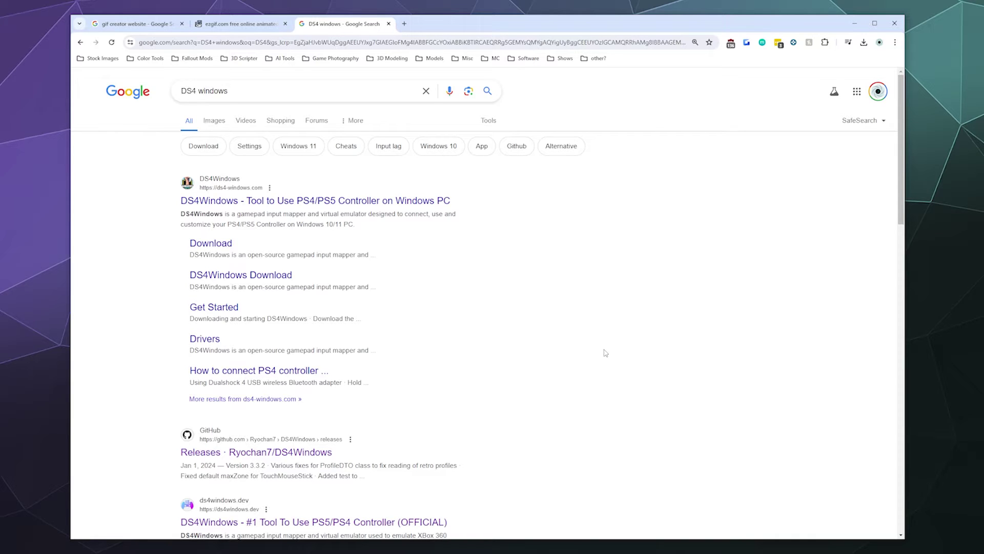
# Open the 'Releases · Ryochan7/DS4Windows' search result in a new background tab
pyautogui.scroll(-1, 508, 401)
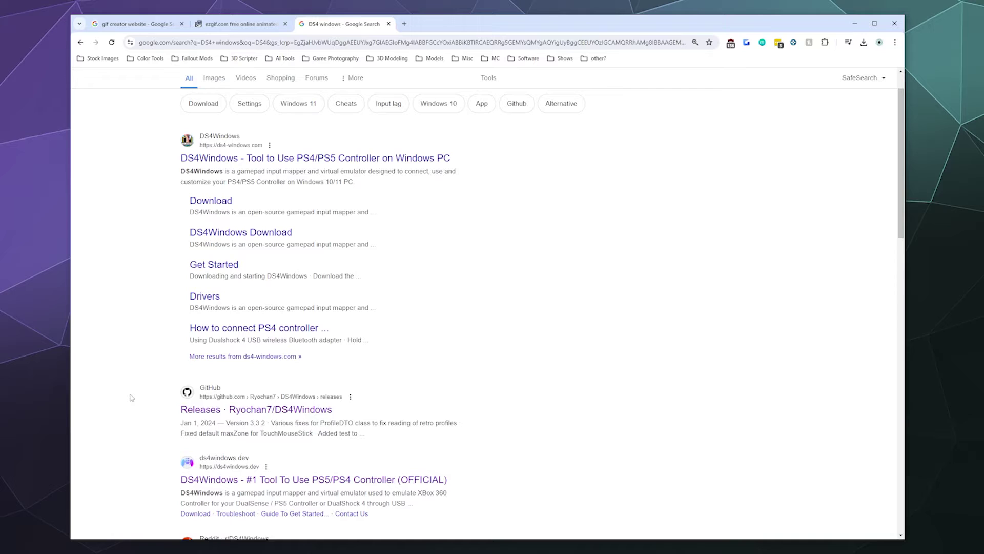
pyautogui.middleClick(187, 410)
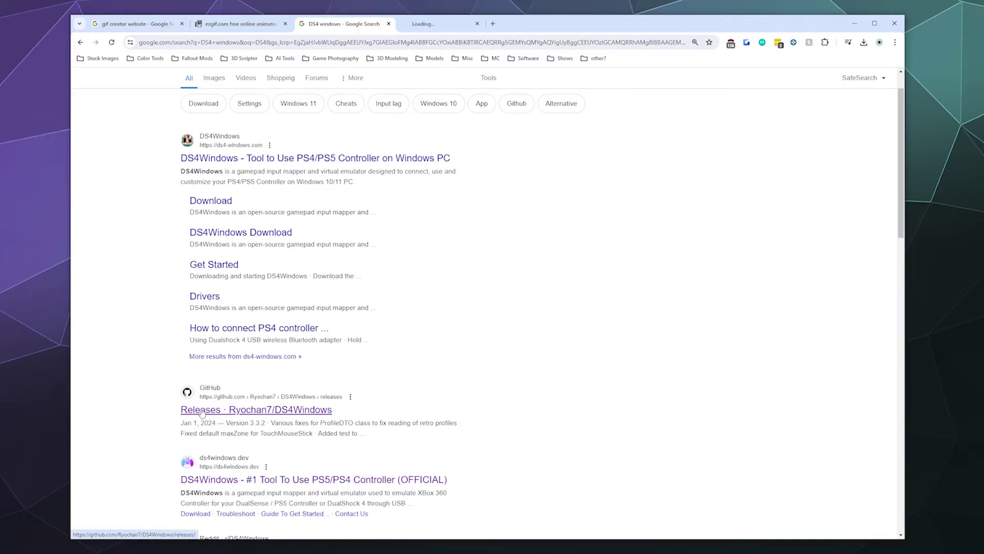
# Start downloading DS4Windows_3.3.3_x64.zip from the Version 3.3.3 assets, then cancel the save
pyautogui.click(412, 27)
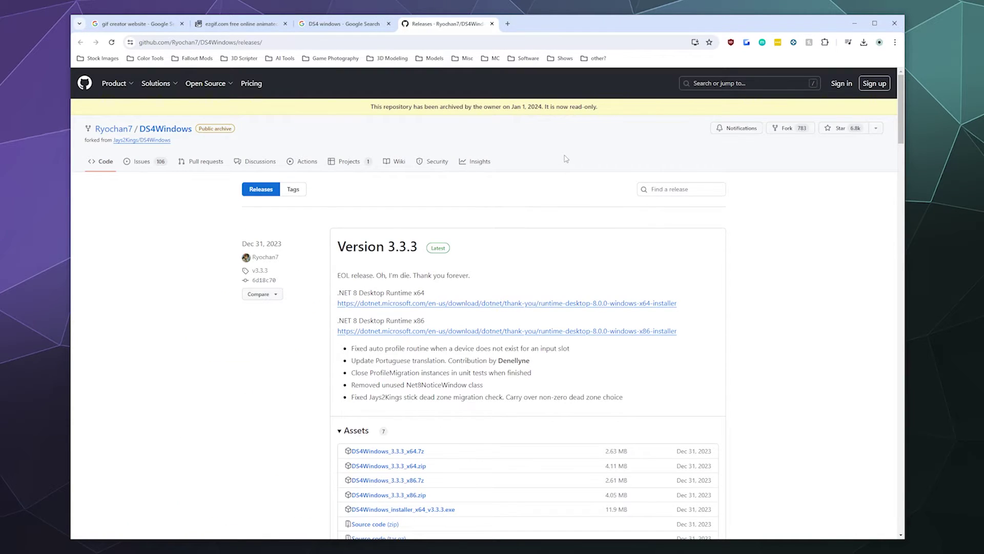
pyautogui.scroll(-2, 430, 347)
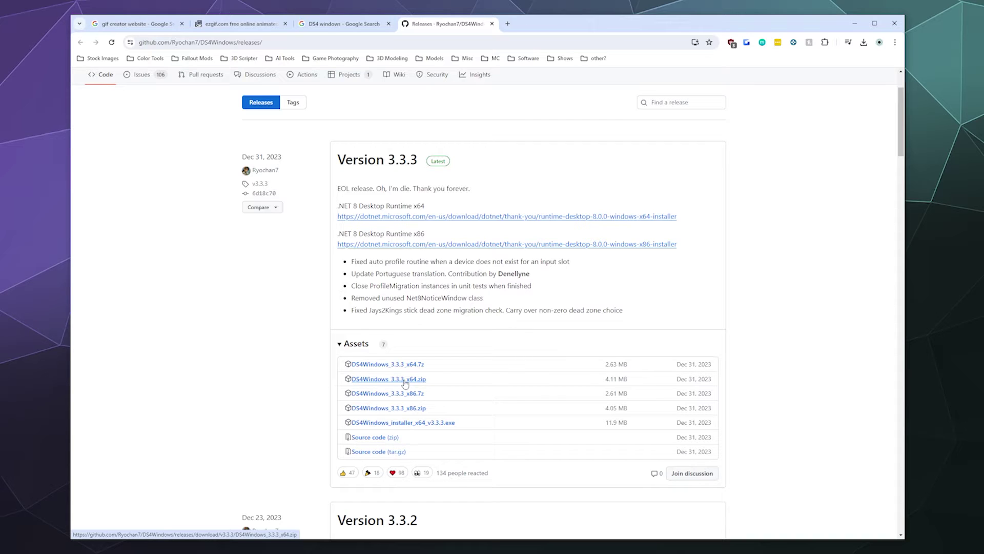
pyautogui.click(404, 381)
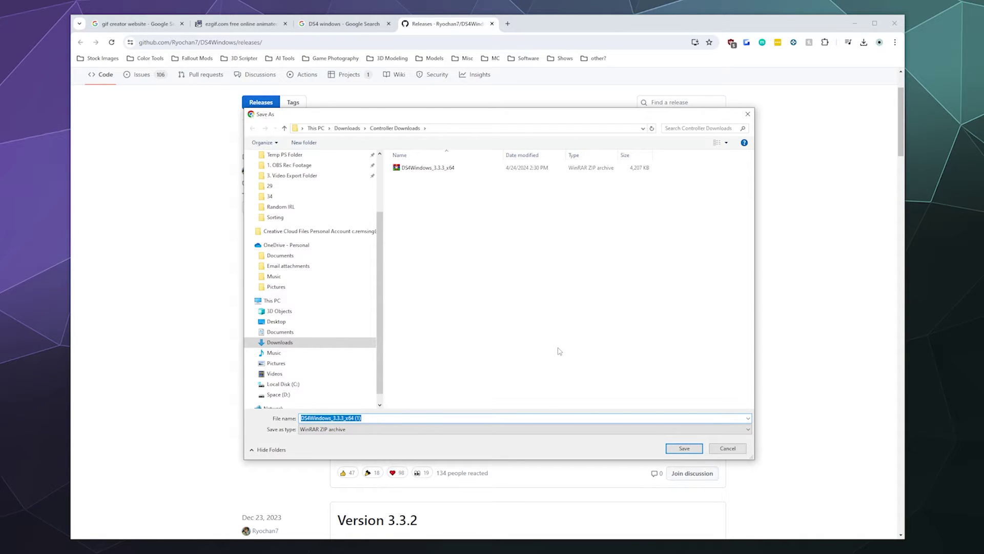
pyautogui.click(736, 452)
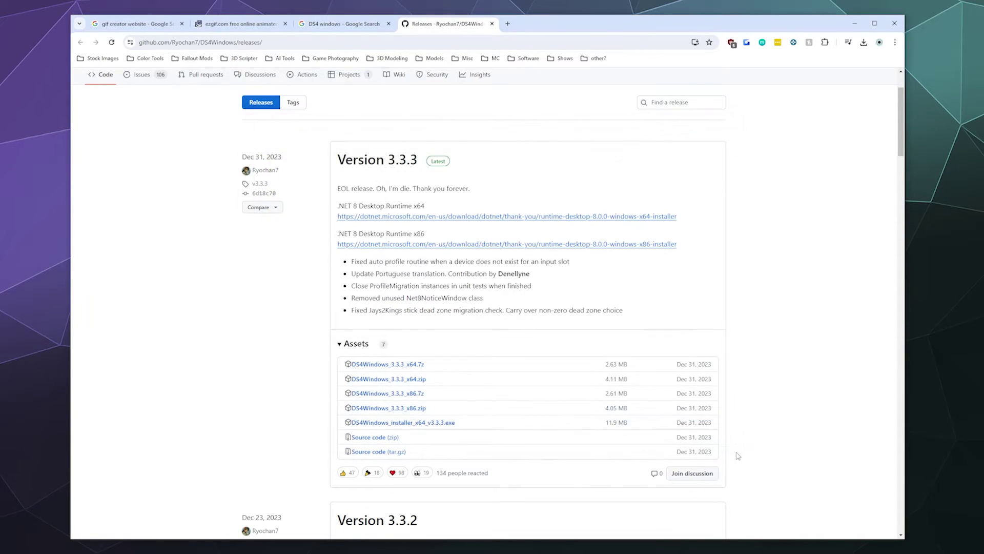
# Start the .NET 8.0 Desktop Runtime x64 installer download, then cancel the Save As dialog
pyautogui.click(383, 220)
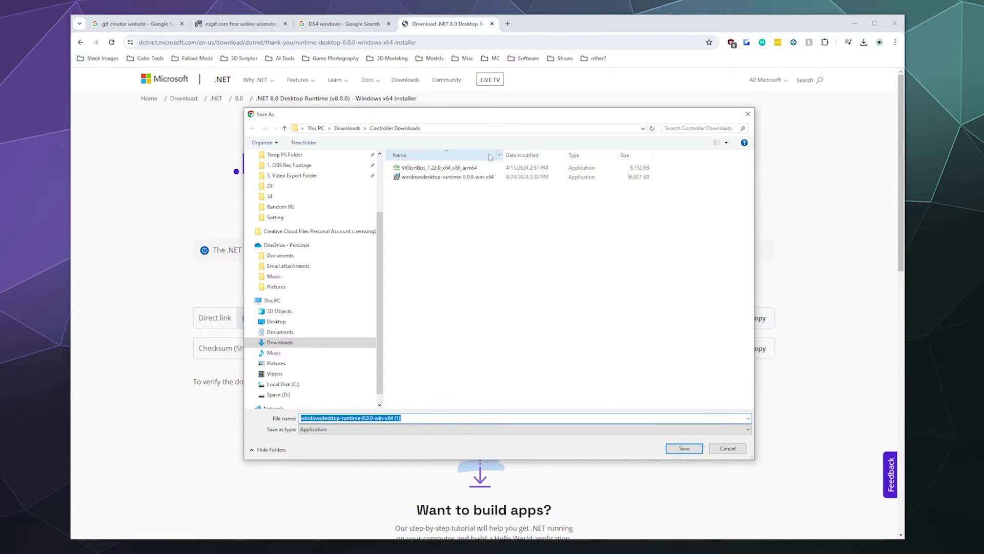
pyautogui.click(748, 114)
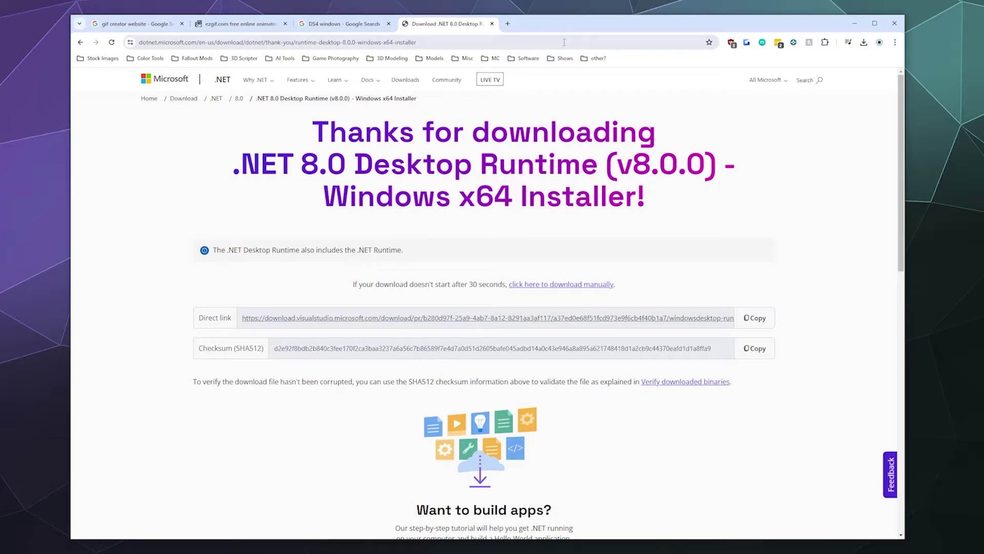
# Search Google for vigembus in a new tab and open the nefarius/ViGEmBus releases page
pyautogui.click(508, 24)
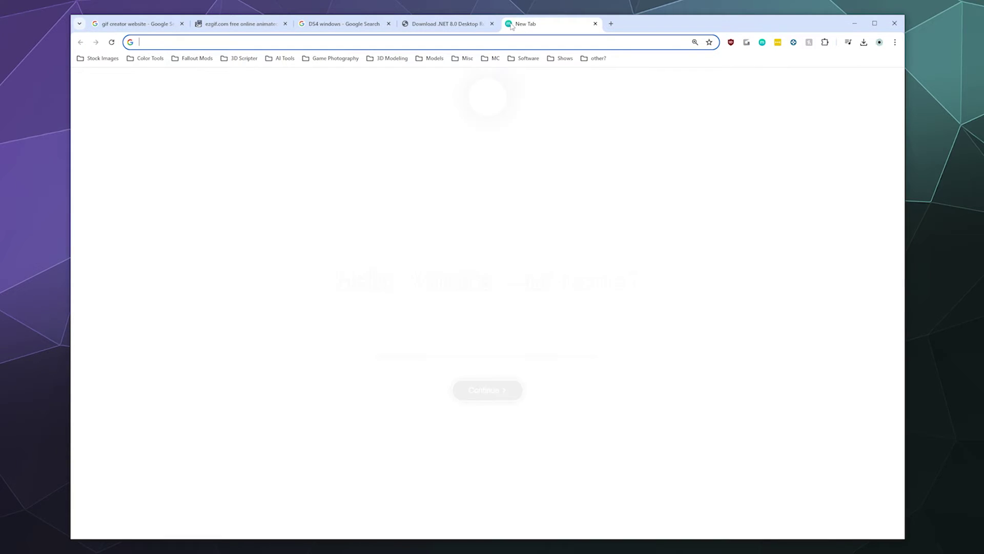
pyautogui.write('vigembus')
pyautogui.press('Return')
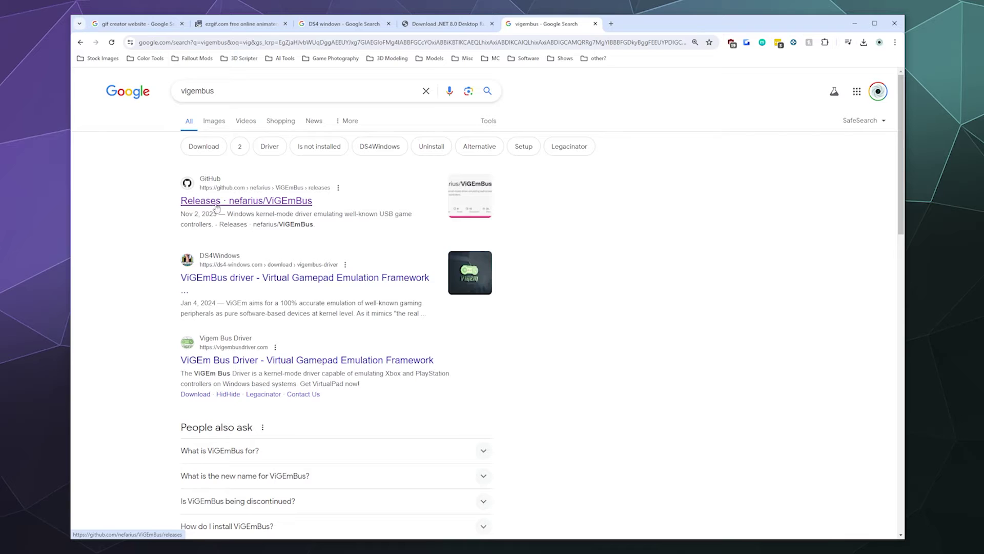
pyautogui.click(266, 205)
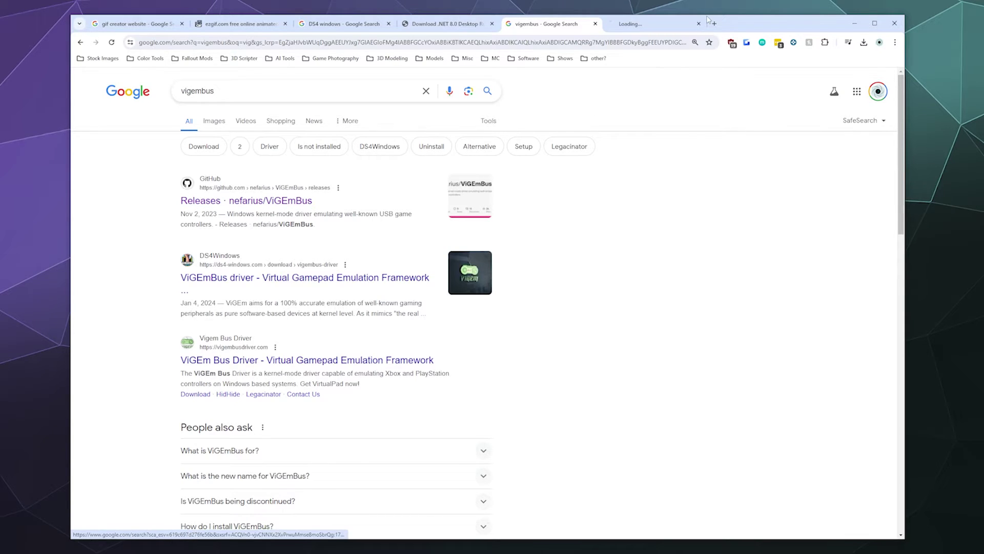
pyautogui.scroll(-2, 380, 236)
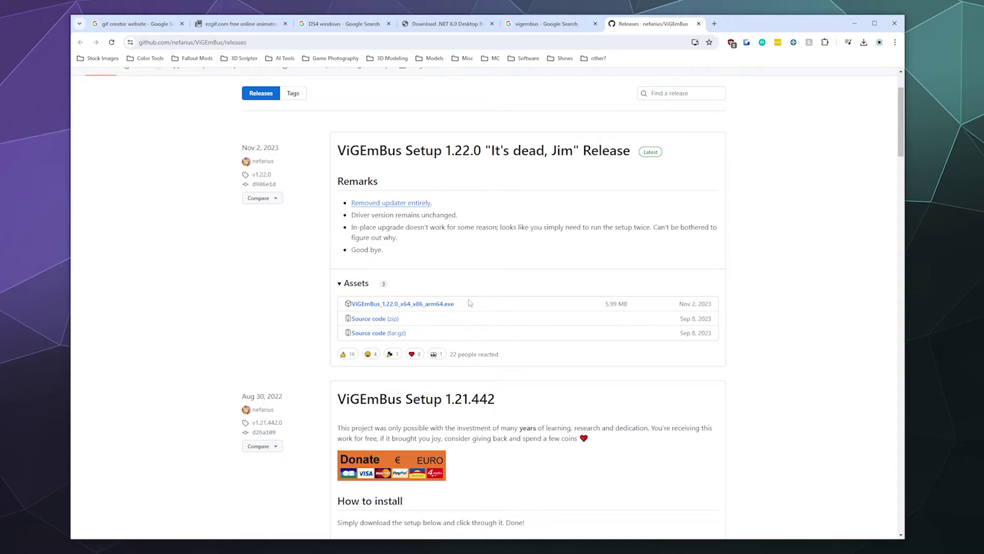
# Skip the ViGEmBus installer download and show the Controller Downloads folder holding all three files
pyautogui.click(446, 304)
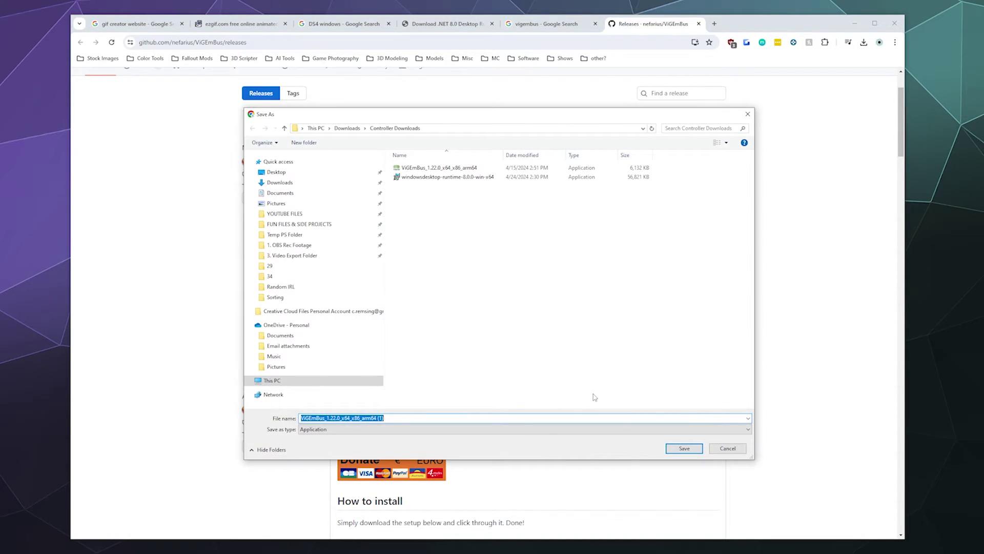
pyautogui.click(722, 450)
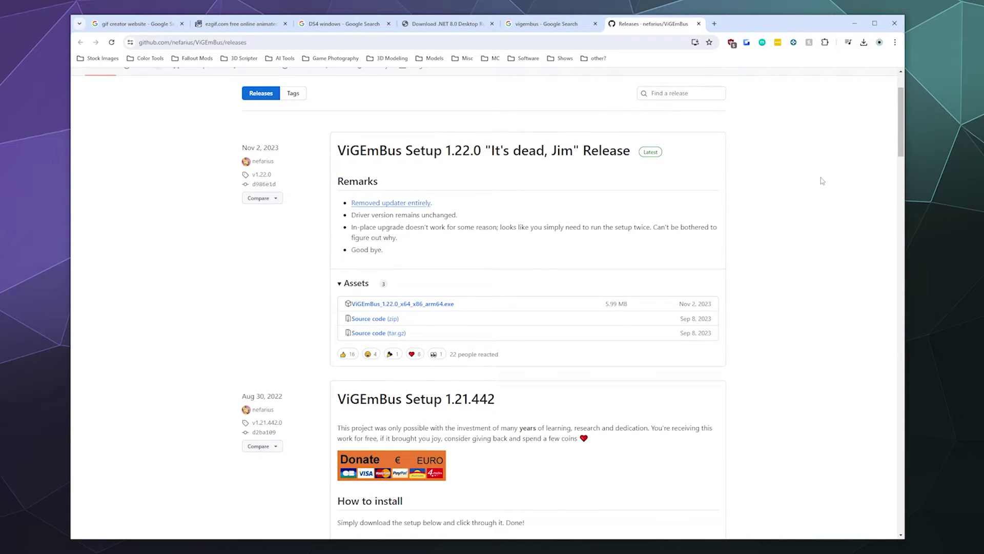
pyautogui.click(864, 42)
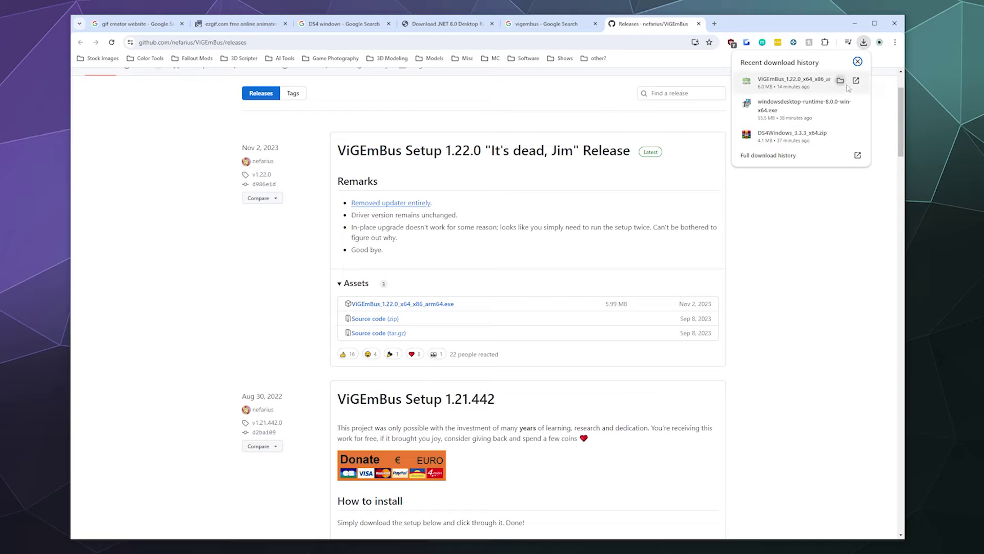
pyautogui.click(840, 81)
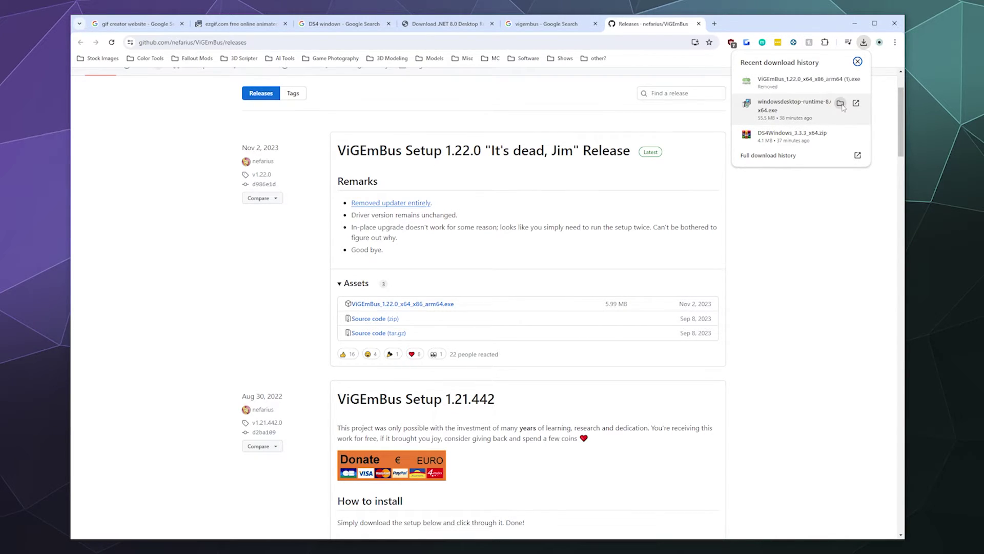
pyautogui.click(841, 104)
pyautogui.click(854, 23)
pyautogui.click(442, 249)
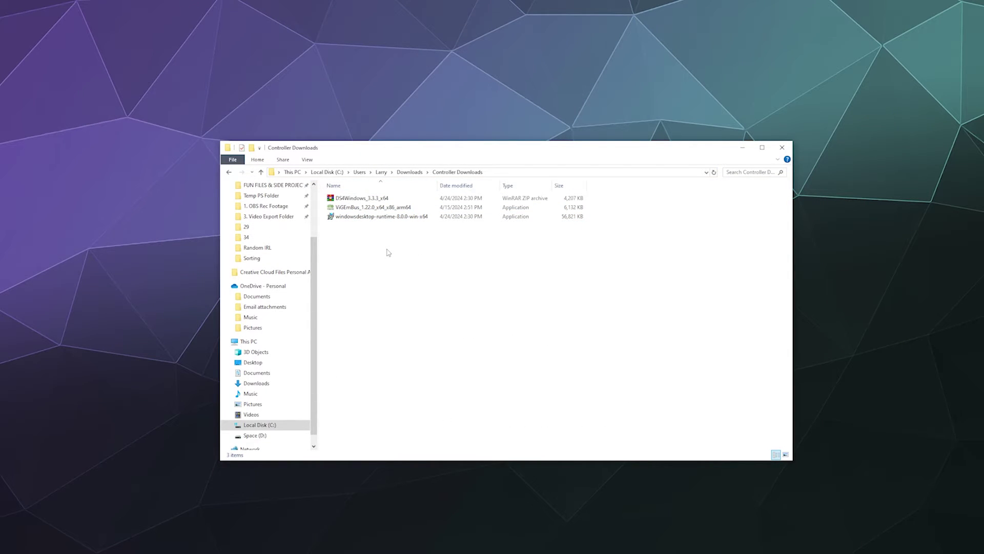
pyautogui.click(355, 219)
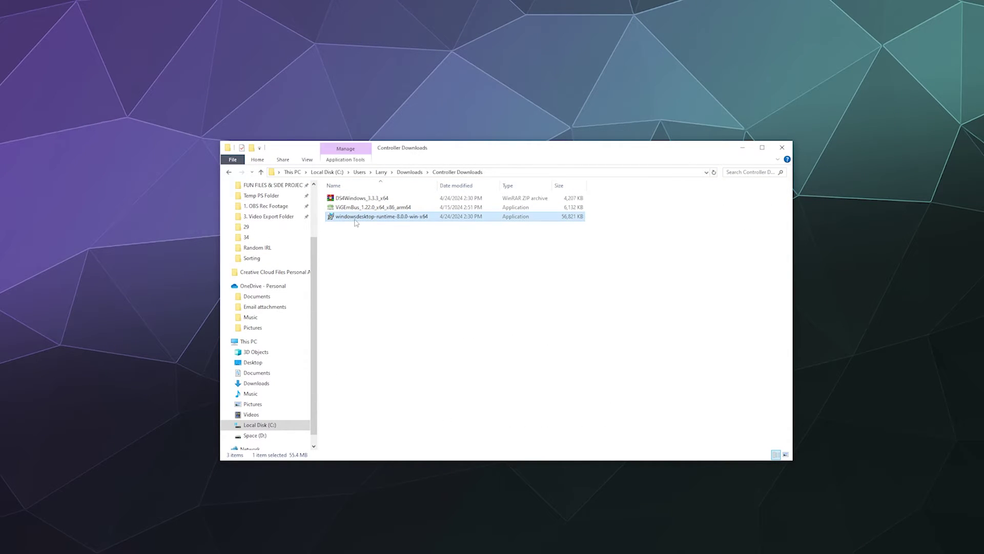
pyautogui.doubleClick(390, 217)
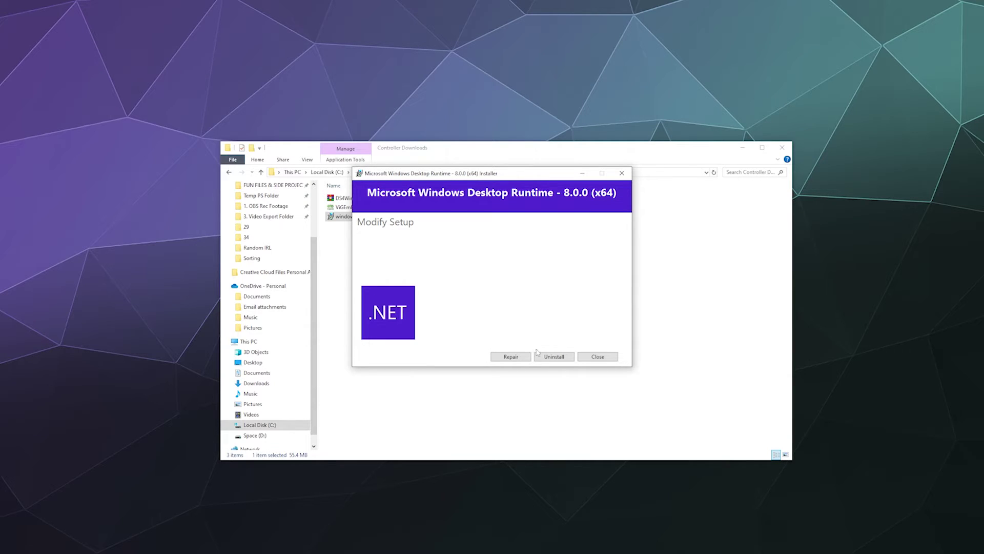
pyautogui.click(614, 359)
pyautogui.click(526, 307)
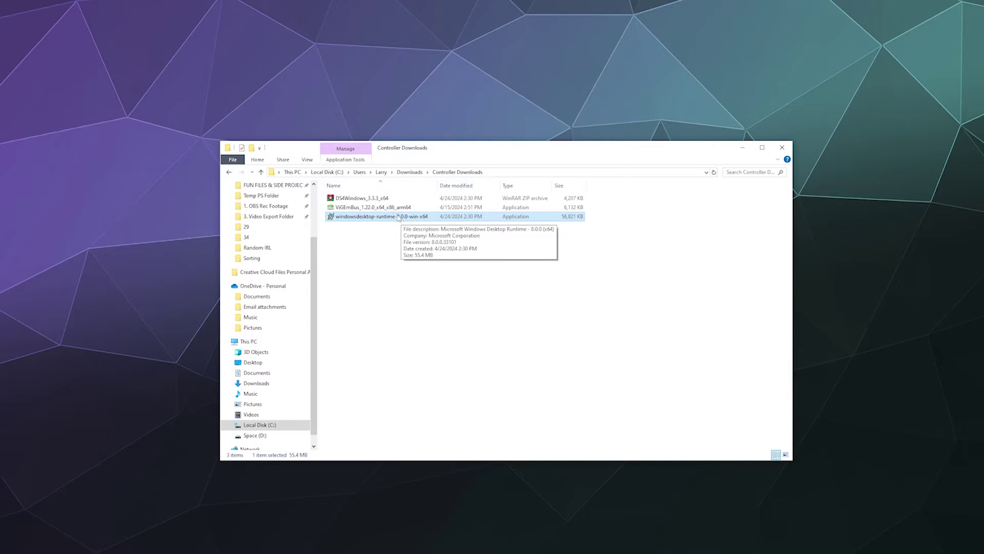
pyautogui.click(366, 208)
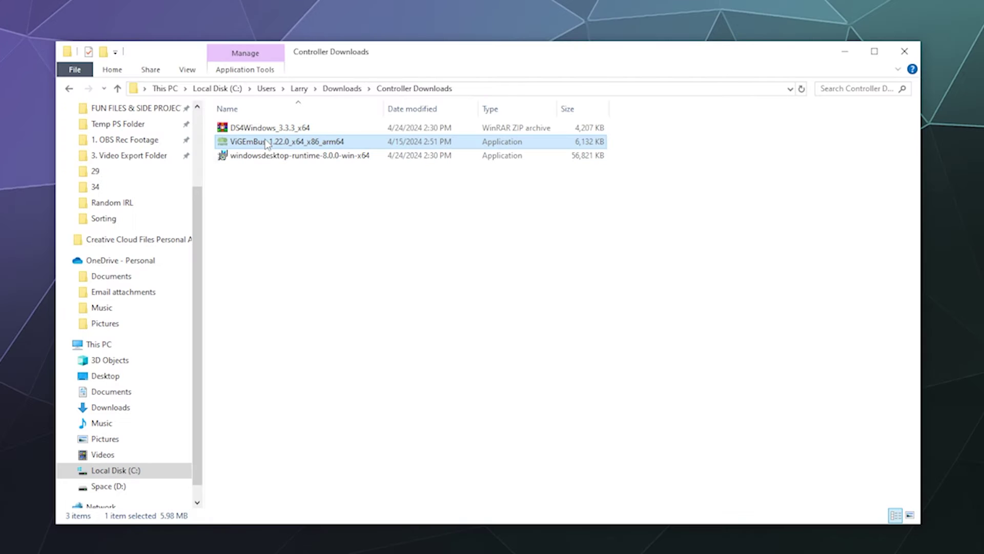
# Extract the DS4Windows zip into a DS4Windows_3.3.3_x64 folder
pyautogui.press('Up')
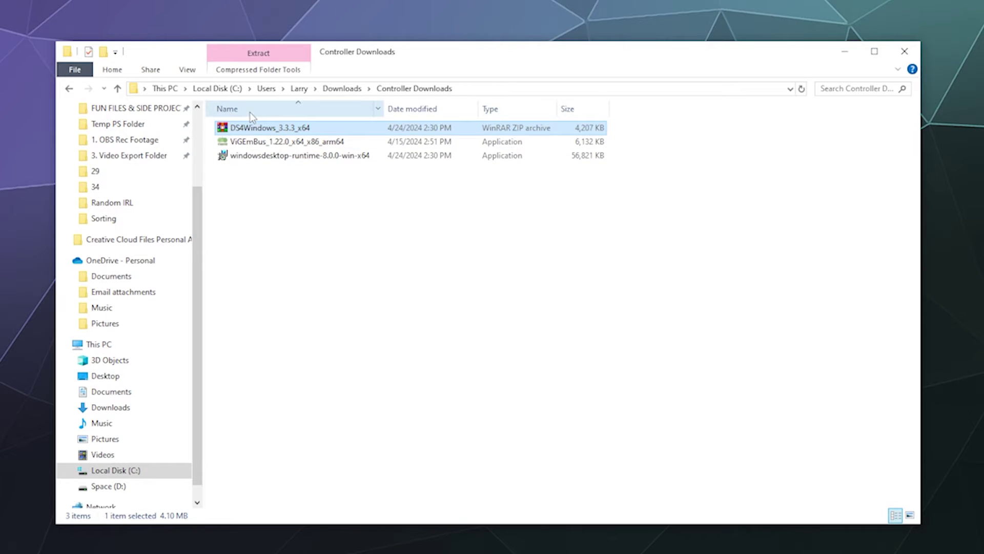
pyautogui.rightClick(257, 130)
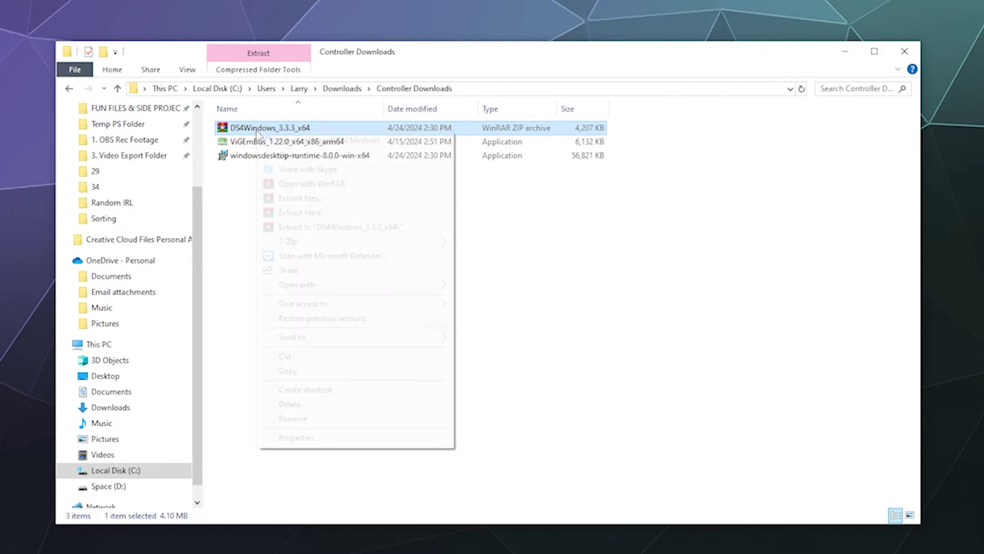
pyautogui.click(336, 229)
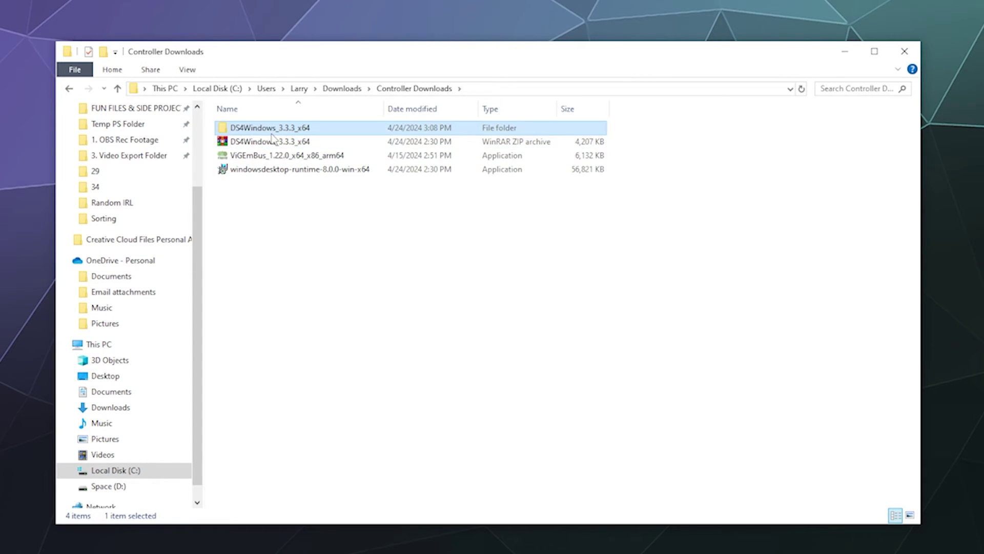
# Launch DS4Windows.exe from the extracted DS4Windows_3.3.3_x64\DS4Windows folder
pyautogui.doubleClick(267, 127)
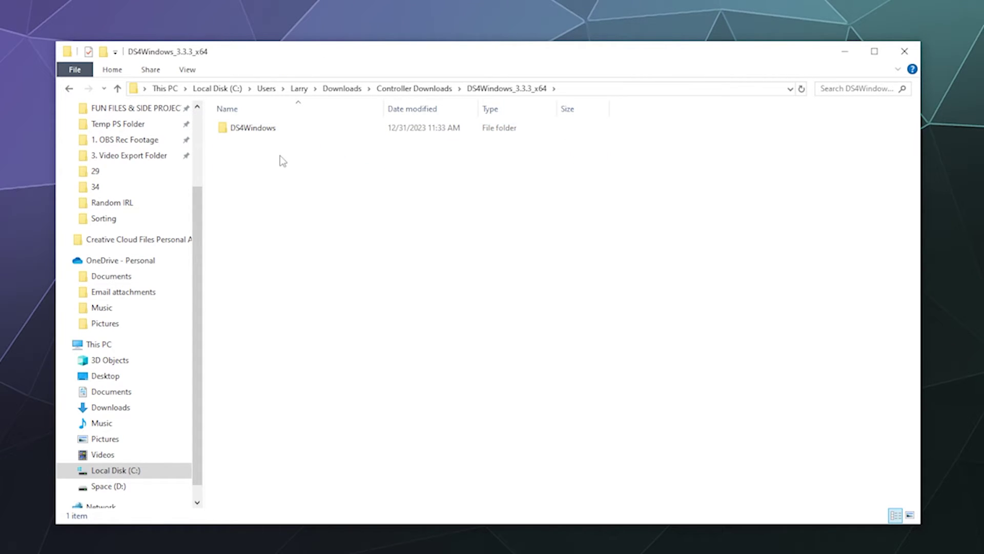
pyautogui.doubleClick(254, 133)
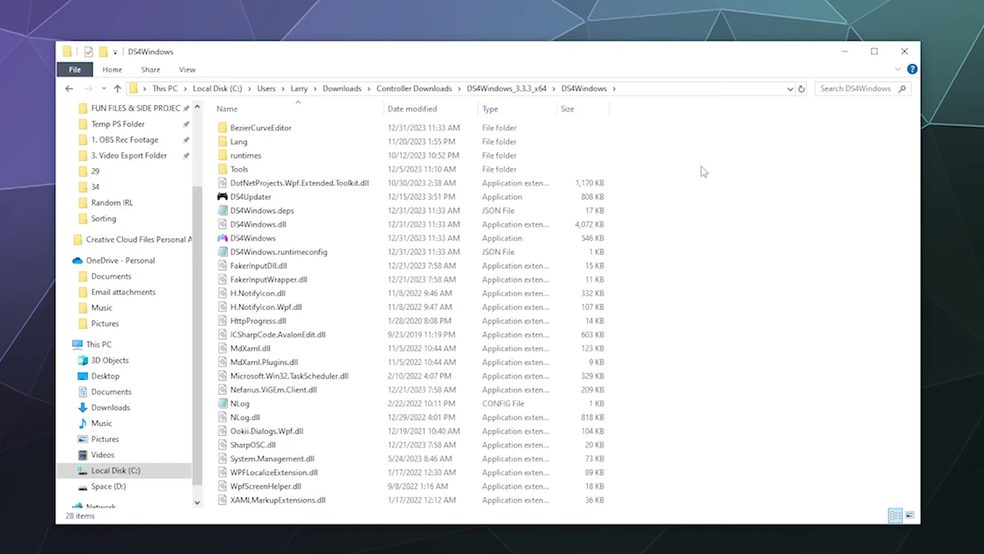
pyautogui.doubleClick(271, 239)
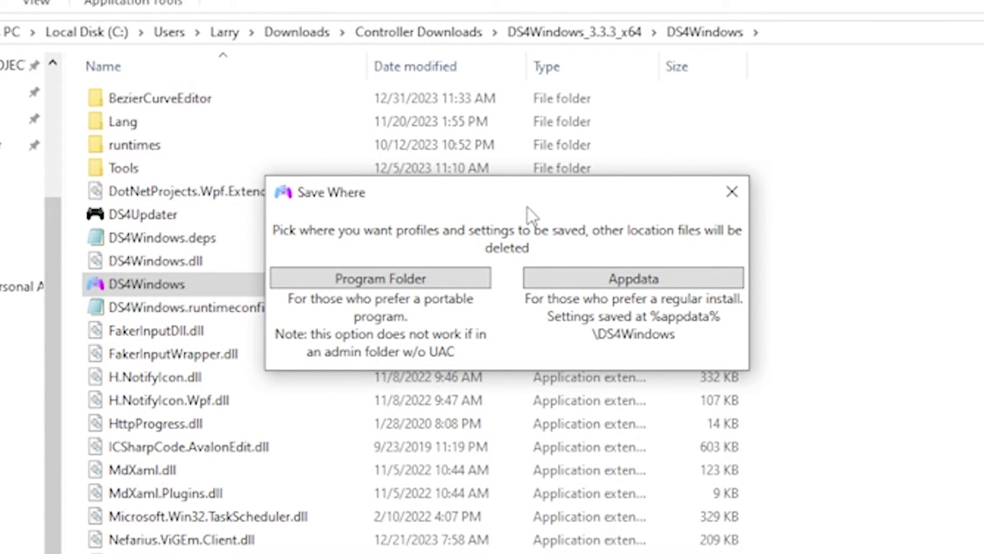
# Choose Program Folder as the location for DS4Windows profiles and settings
pyautogui.click(434, 278)
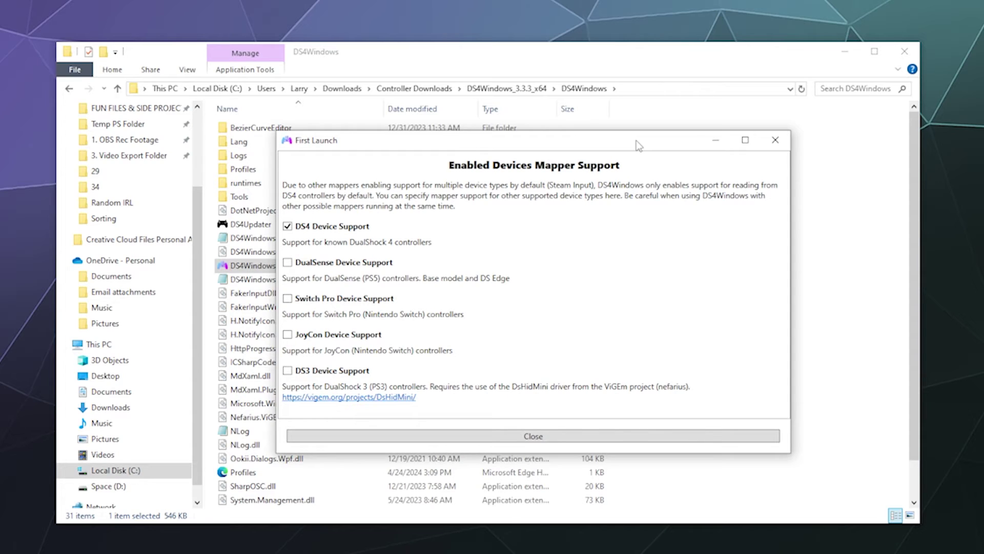
# Enable Switch Pro support, disable DS4 and JoyCon support, and close the First Launch window
pyautogui.click(293, 303)
pyautogui.click(293, 227)
pyautogui.click(289, 335)
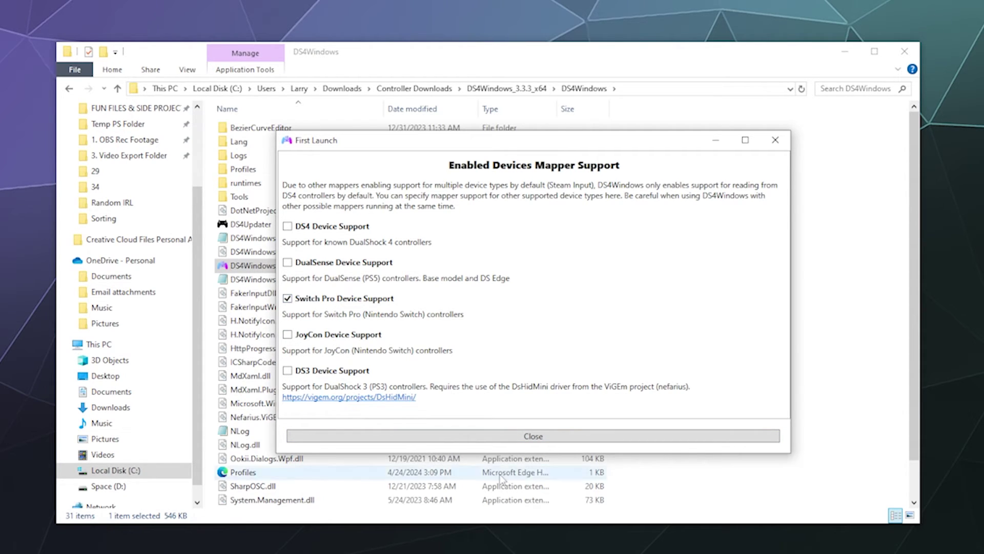
pyautogui.click(499, 437)
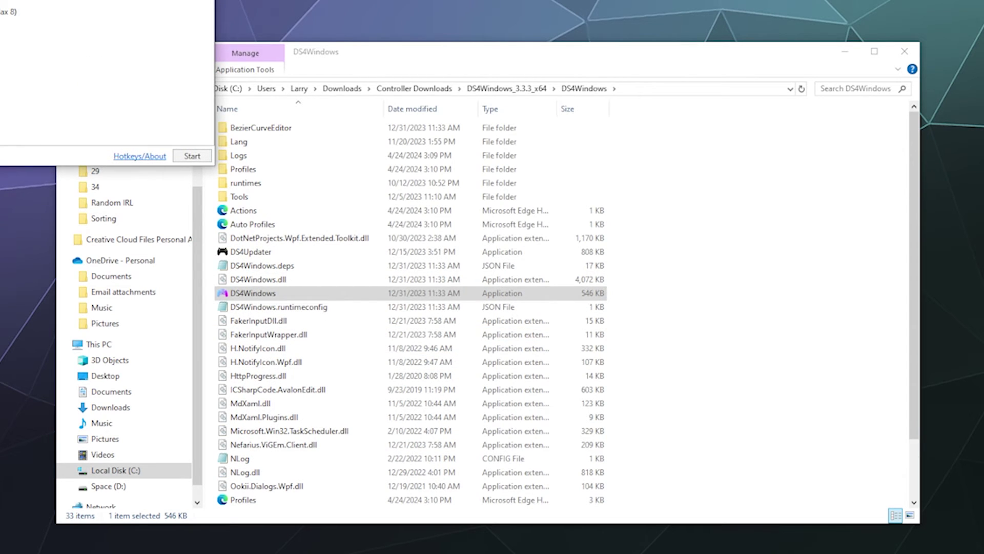
# Minimize File Explorer and move the DS4Windows window up and to the left
pyautogui.click(845, 52)
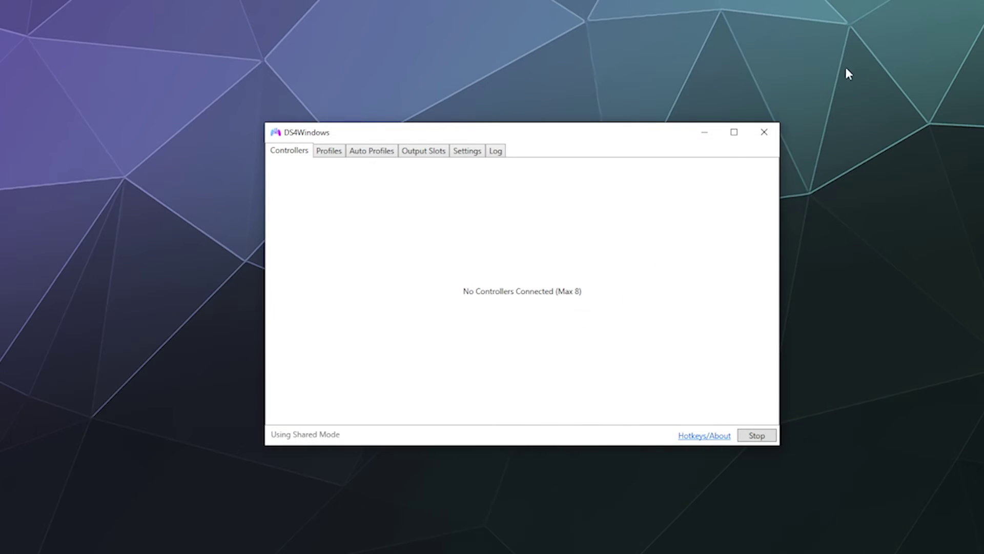
pyautogui.moveTo(620, 135); pyautogui.dragTo(552, 101)
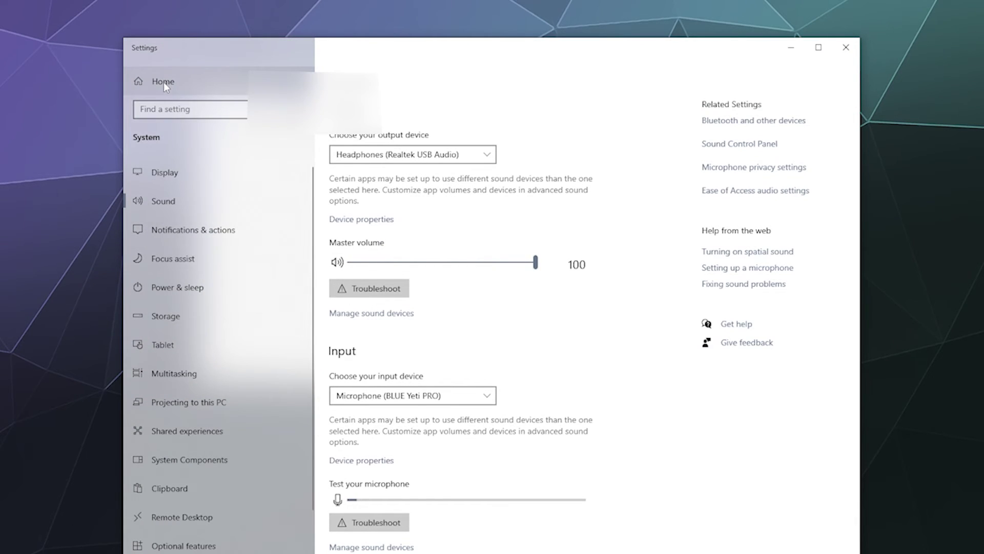
# Go from Settings Home to the Devices page listing the paired Joy-Cons and Wireless Controller
pyautogui.click(164, 82)
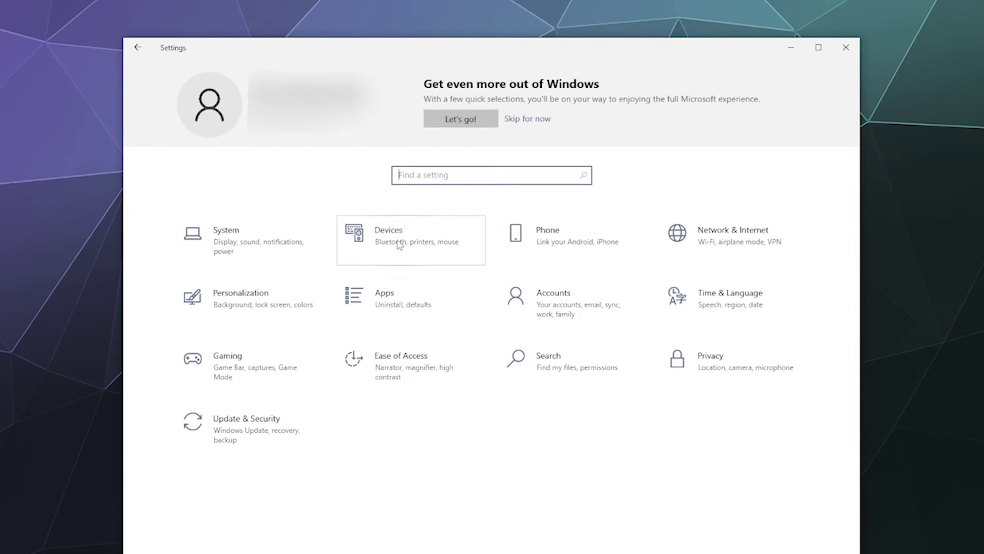
pyautogui.click(415, 248)
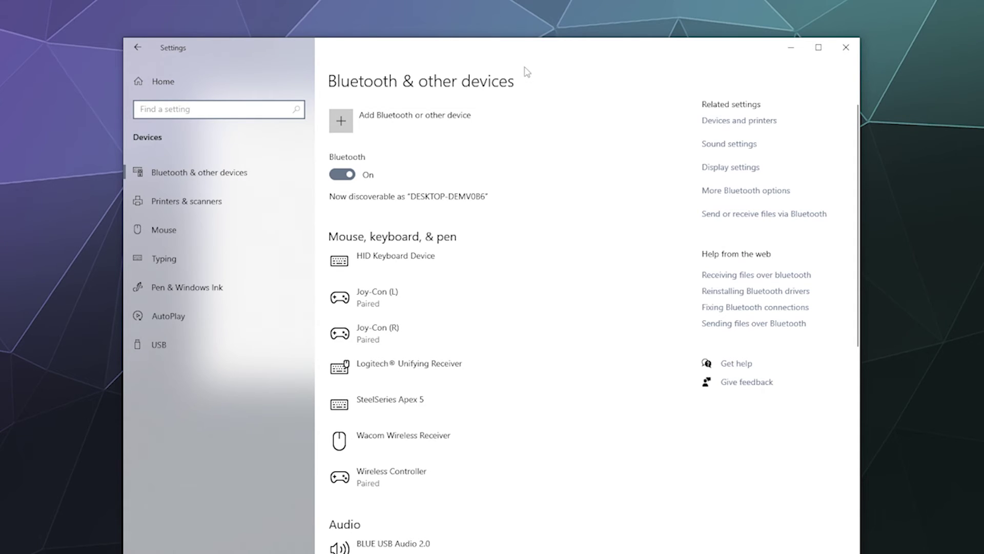
pyautogui.moveTo(522, 54); pyautogui.dragTo(523, 24)
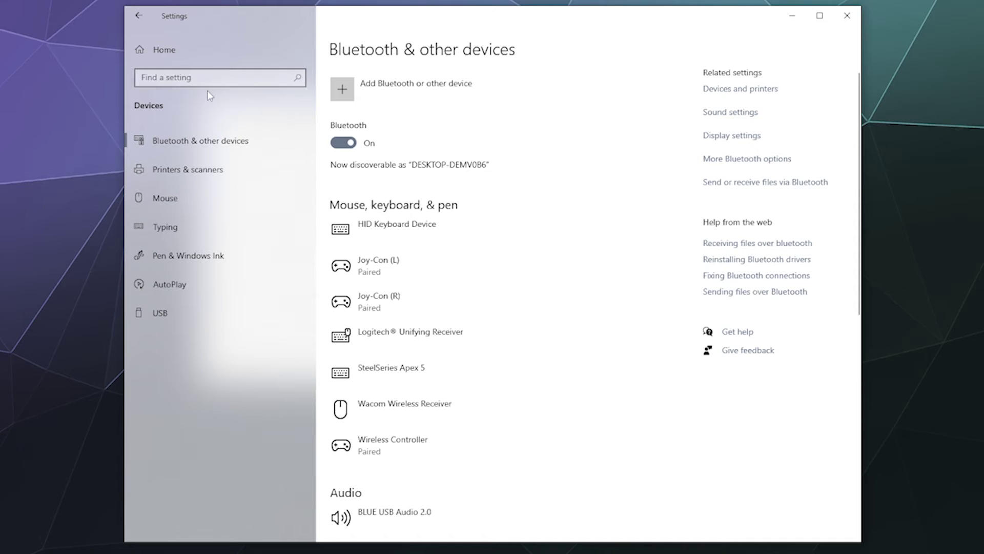
# Pair the Pro Controller as a new Bluetooth device in Windows Settings and close the pairing dialog
pyautogui.click(341, 102)
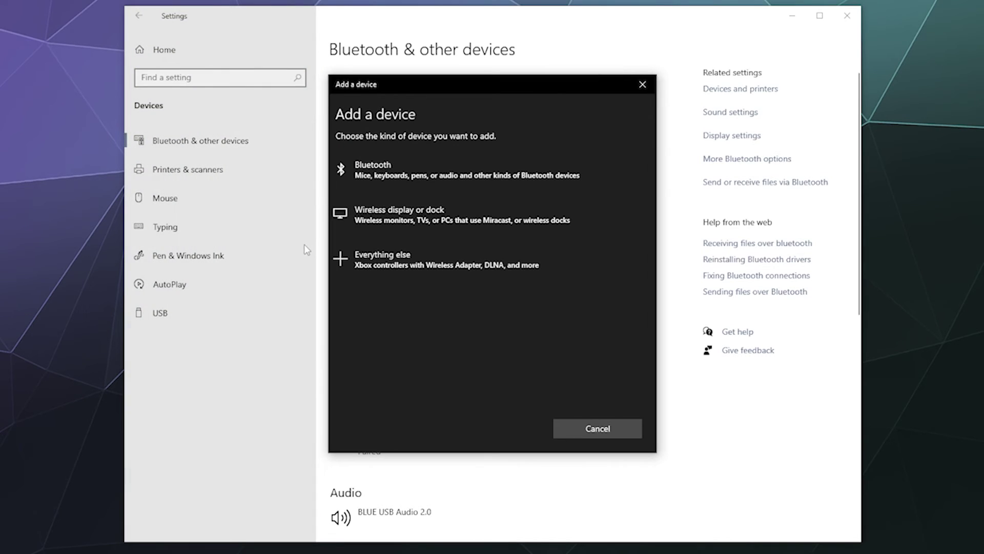
pyautogui.click(412, 175)
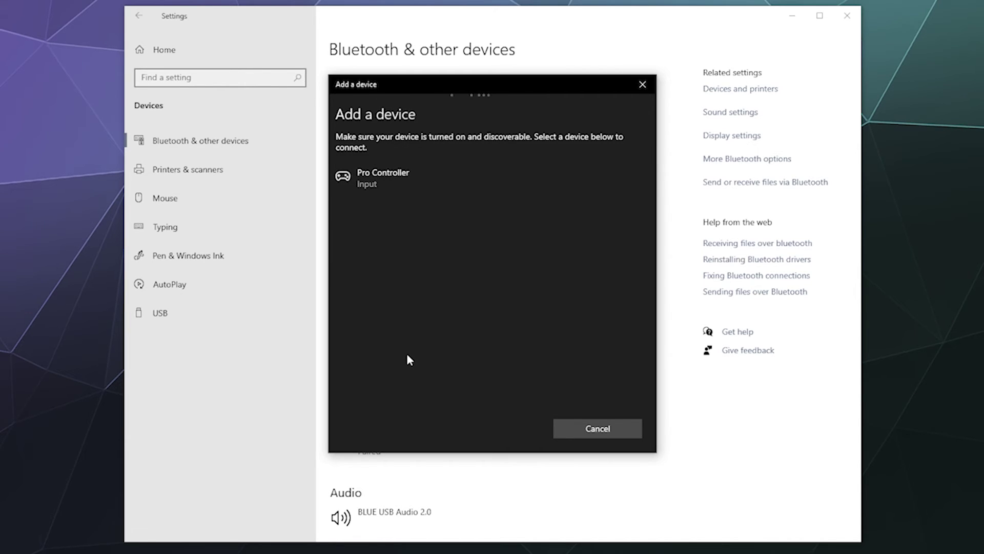
pyautogui.click(405, 184)
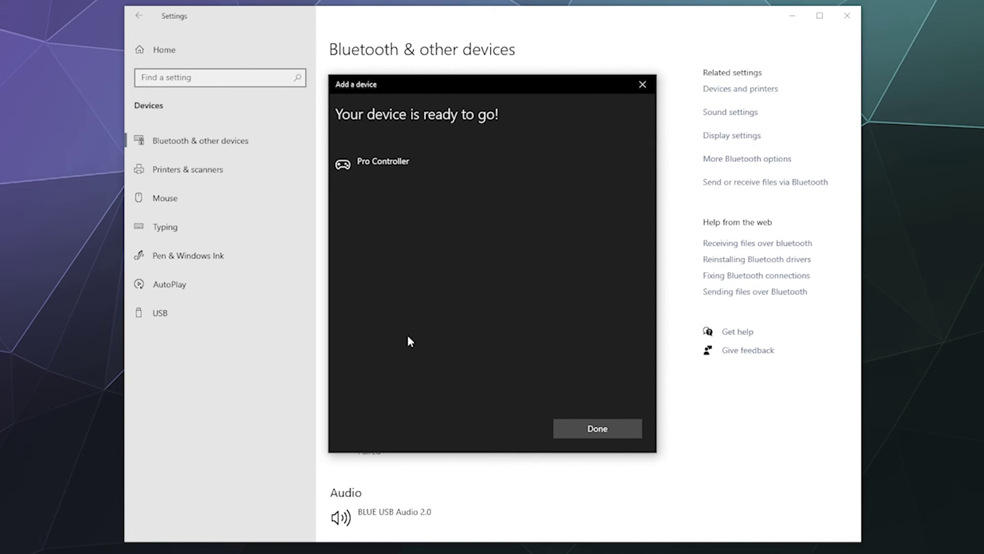
pyautogui.click(589, 429)
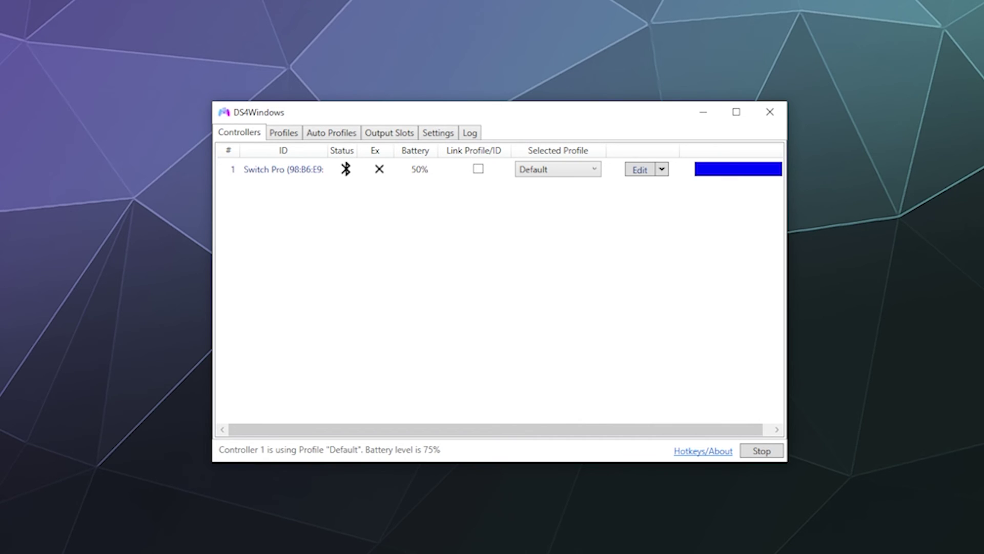
pyautogui.click(438, 134)
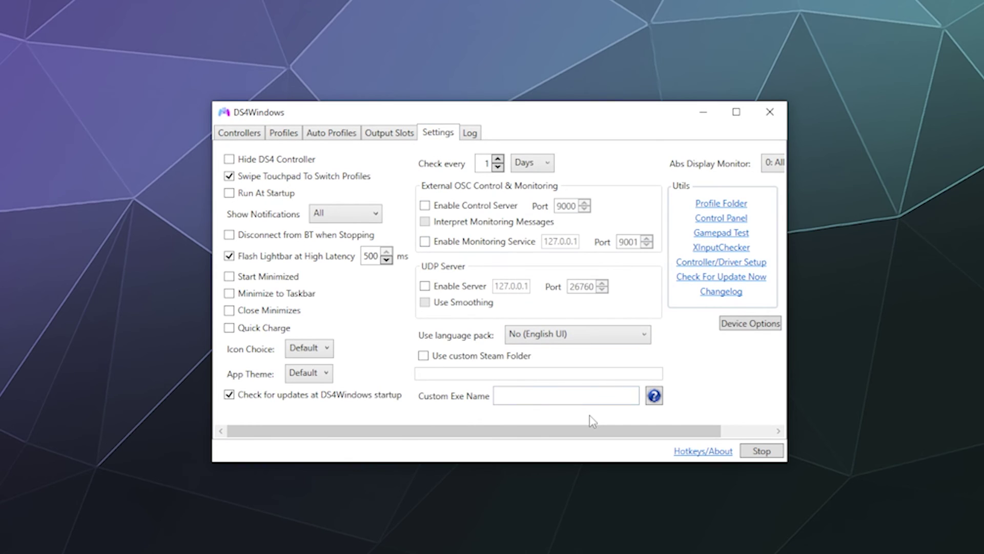
pyautogui.click(246, 132)
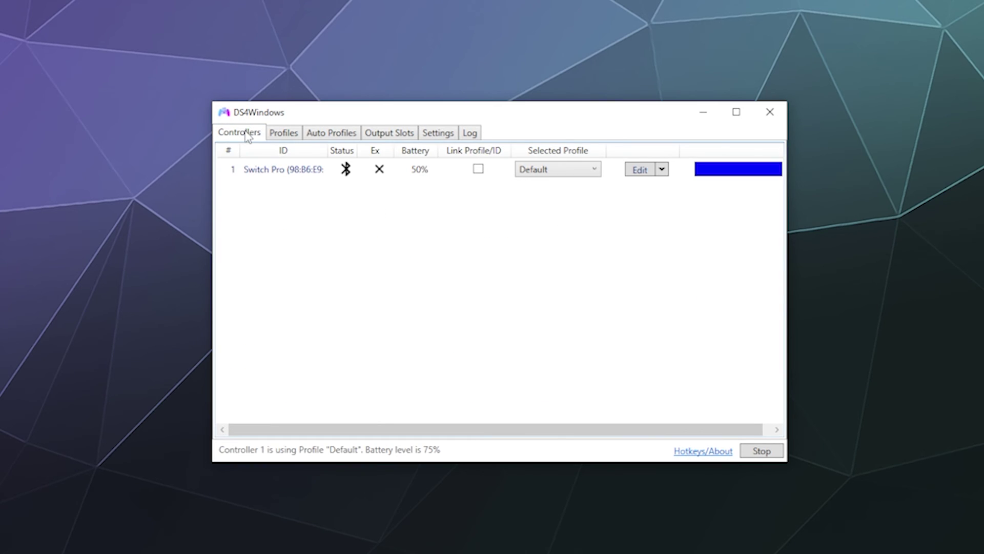
pyautogui.click(435, 134)
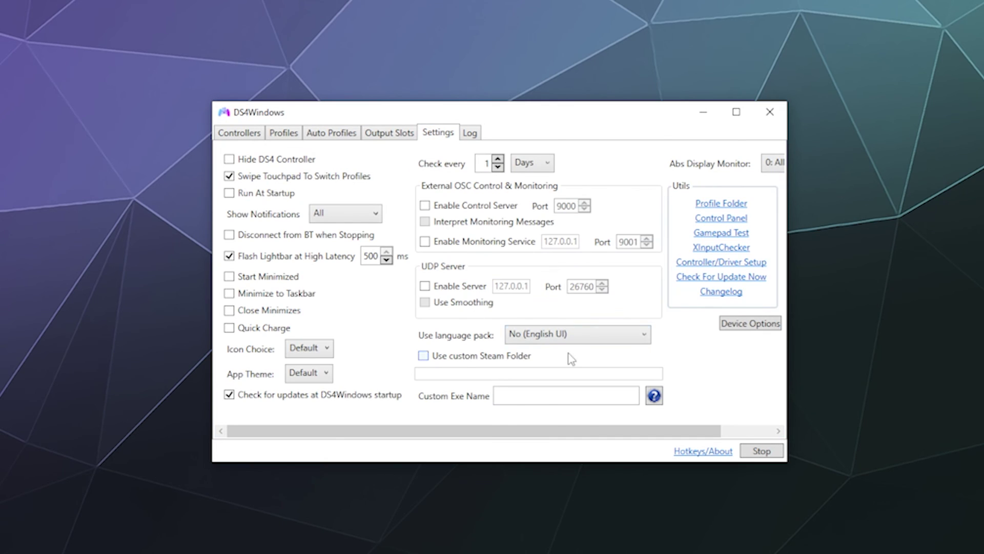
pyautogui.click(741, 326)
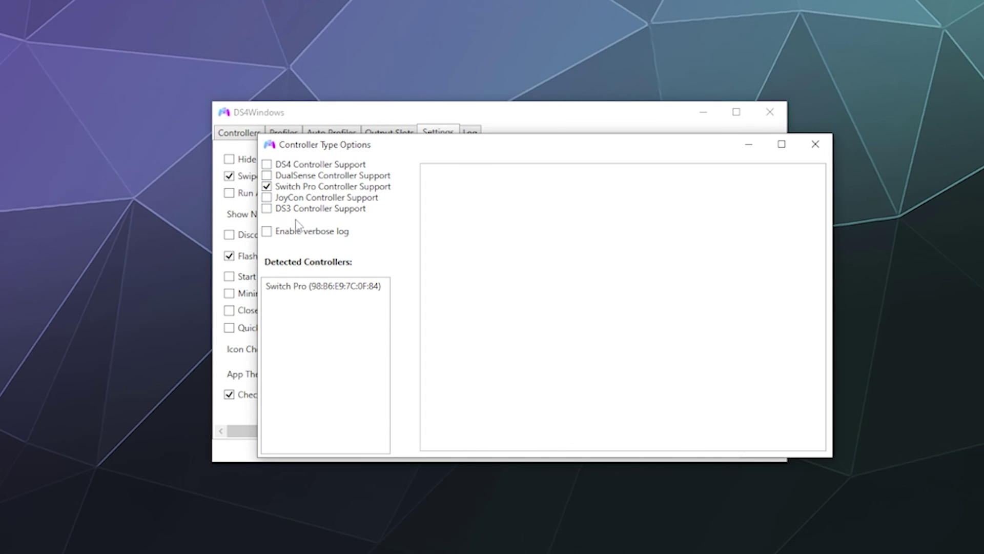
pyautogui.click(294, 199)
pyautogui.click(815, 144)
pyautogui.click(250, 137)
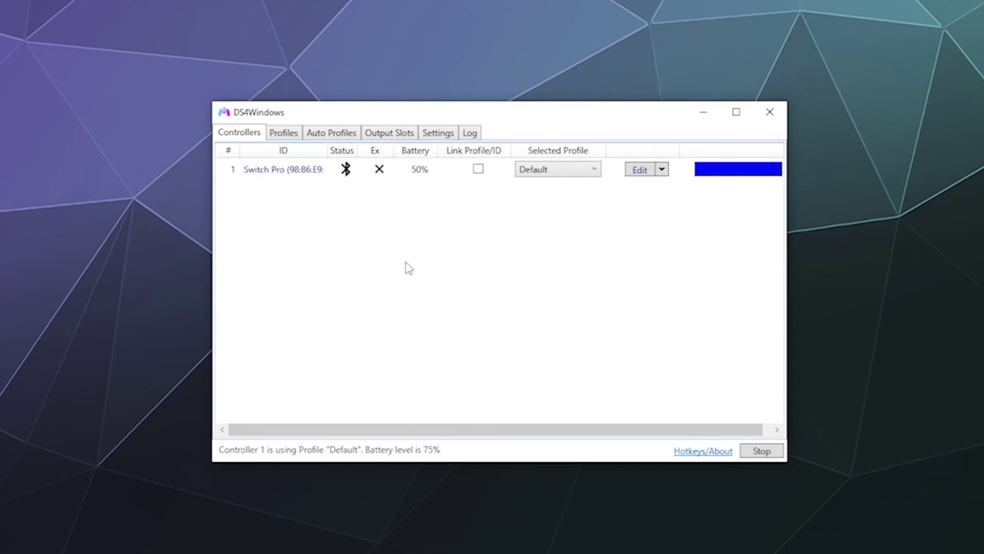
pyautogui.click(716, 172)
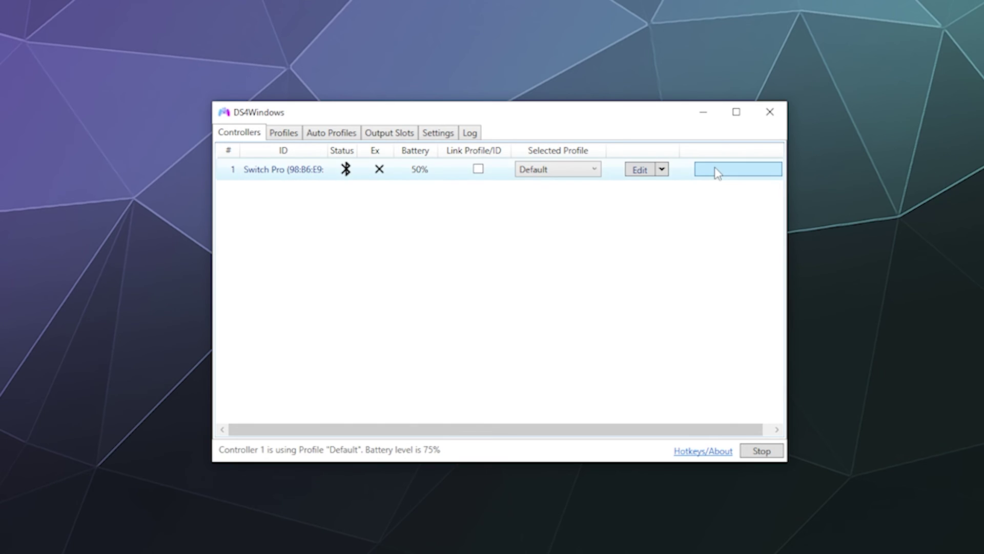
pyautogui.click(758, 193)
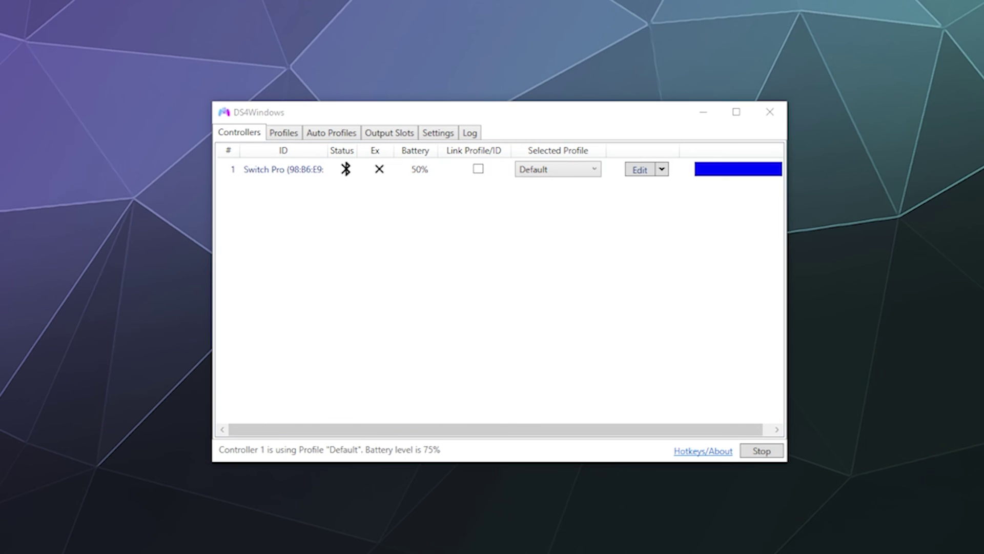
pyautogui.click(532, 226)
pyautogui.click(481, 233)
pyautogui.click(483, 211)
pyautogui.click(503, 205)
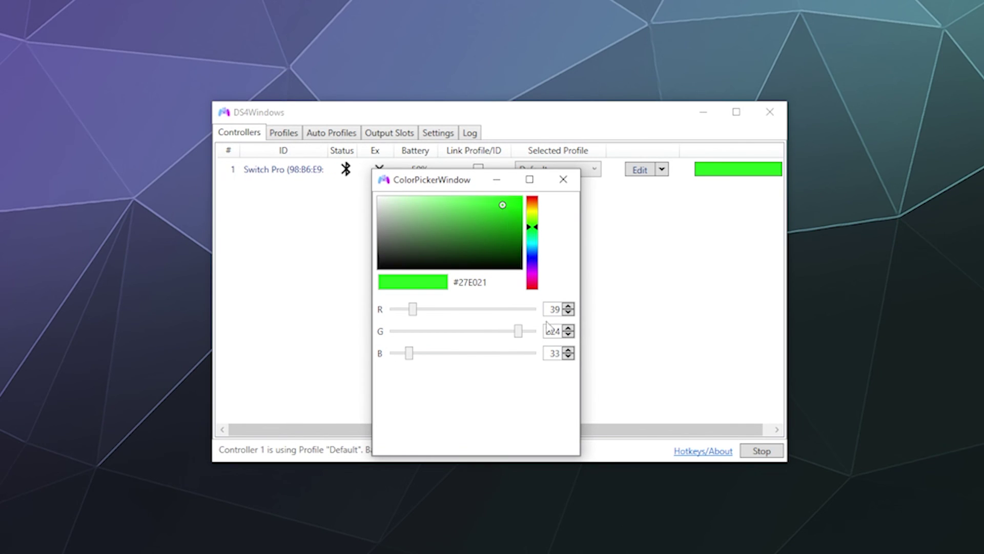
pyautogui.click(564, 180)
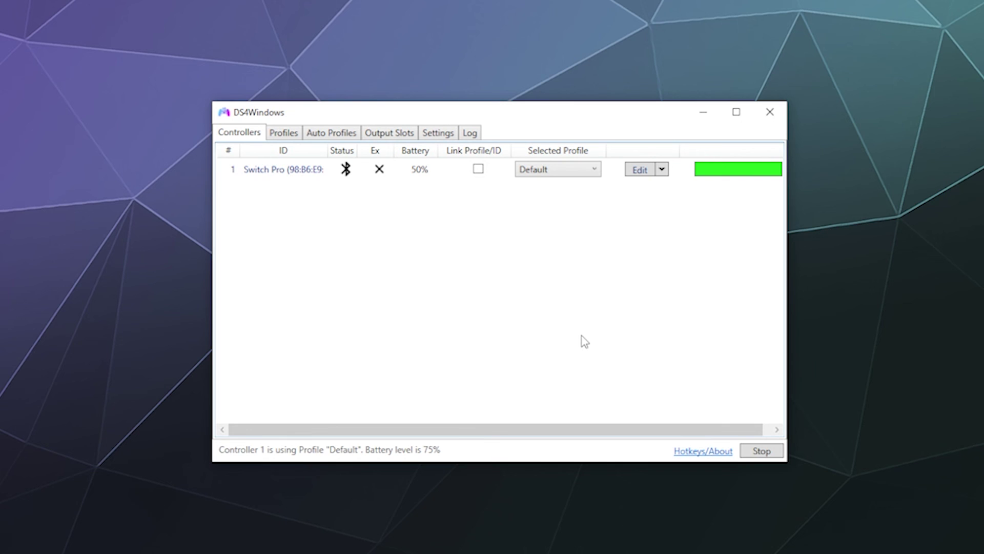
pyautogui.click(705, 169)
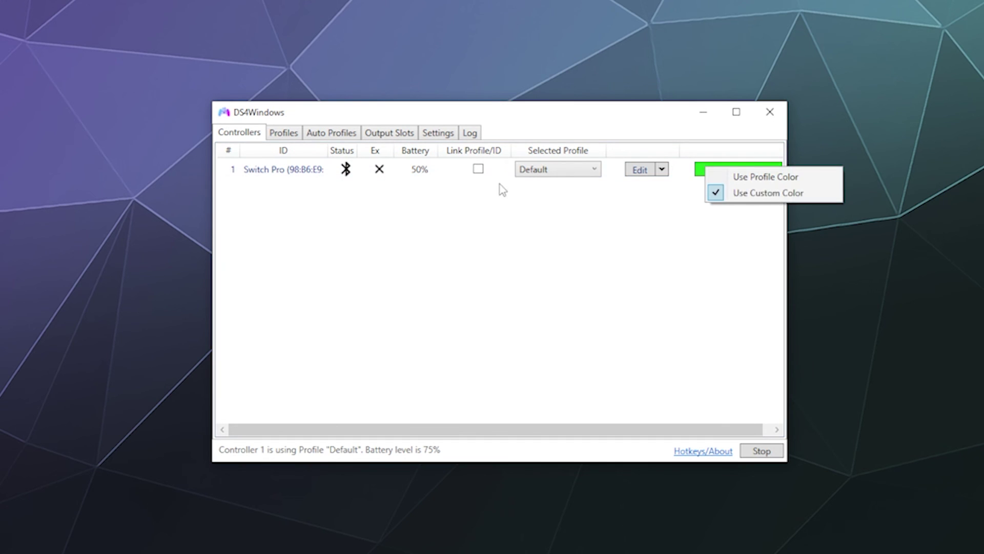
pyautogui.click(801, 191)
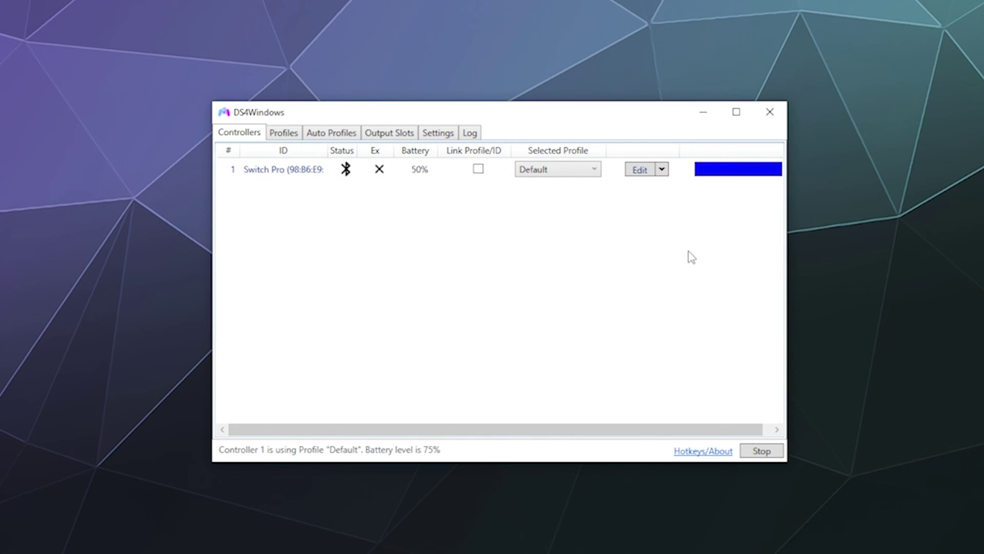